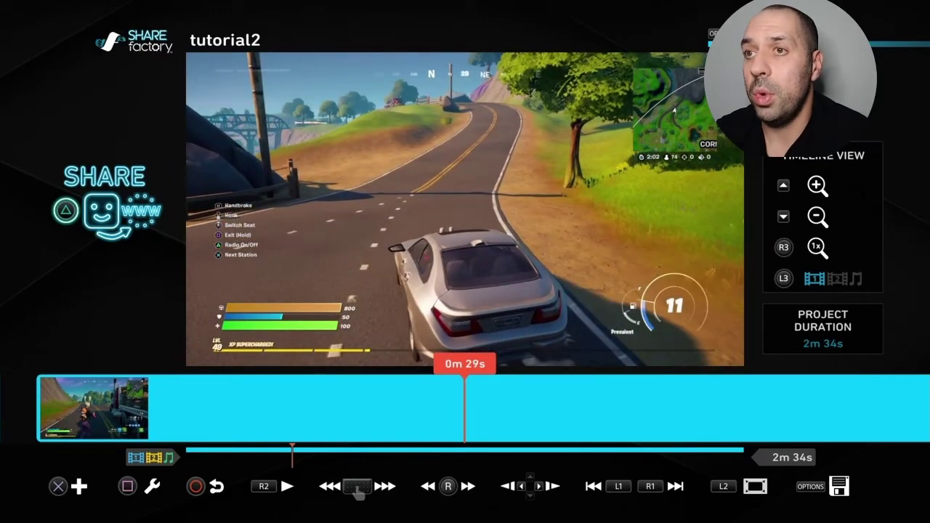
- Split the gameplay clip at 0m 29s
key("Return")
key("Right")
key("Return")
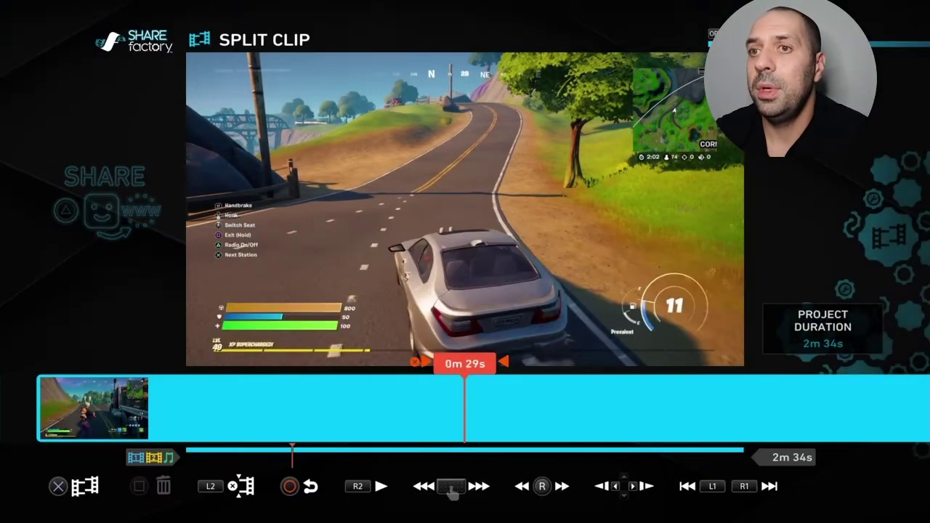
key("Return")
key("Left")
key("Return")
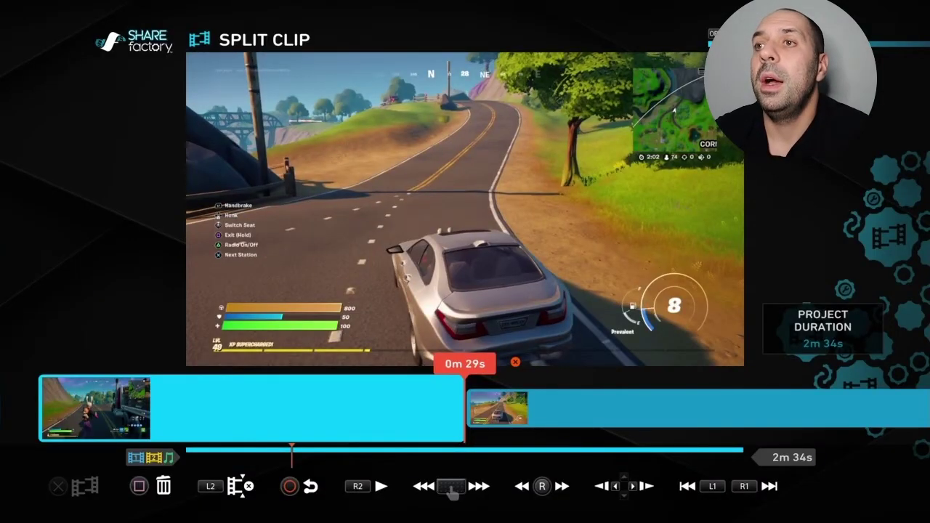
- Split the clip again at 0m 58s and leave split mode
key("Right")
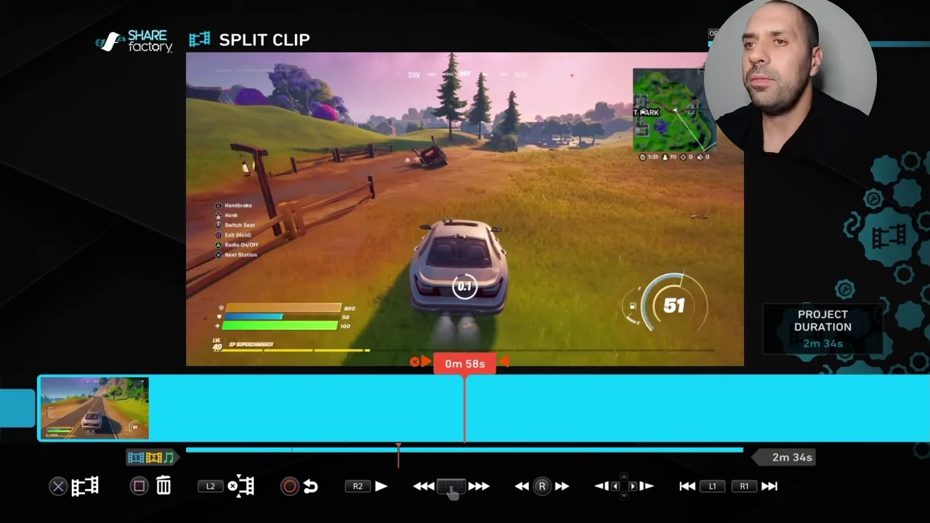
key("Return")
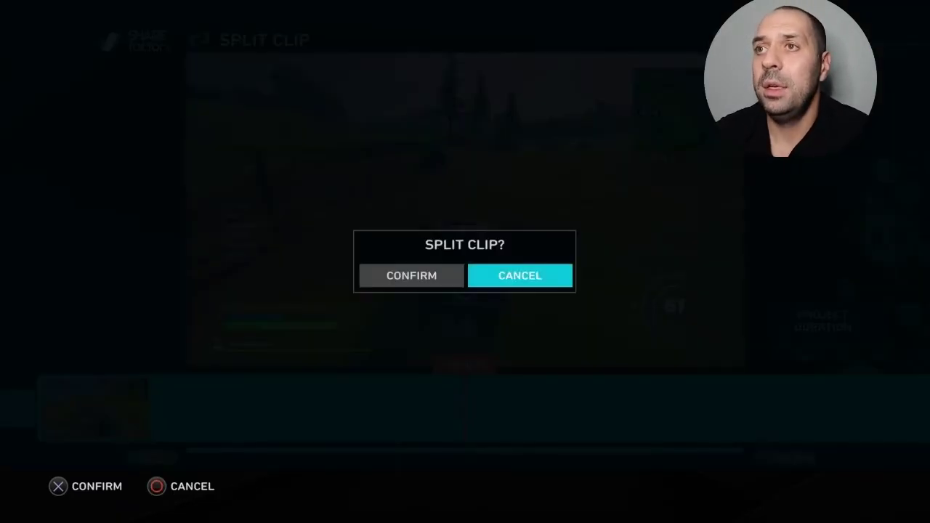
key("Return")
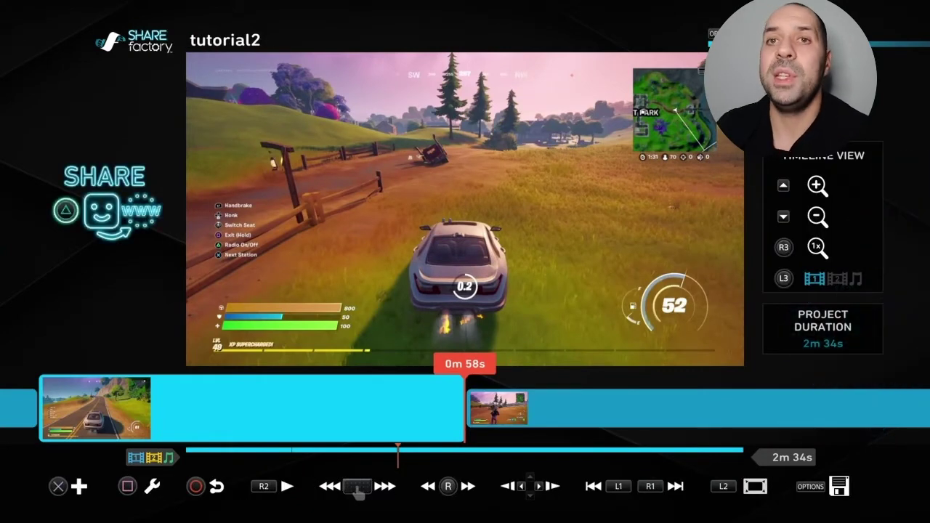
- Scrub back and forth through the middle clip between the two splits to examine its footage
key("Left")
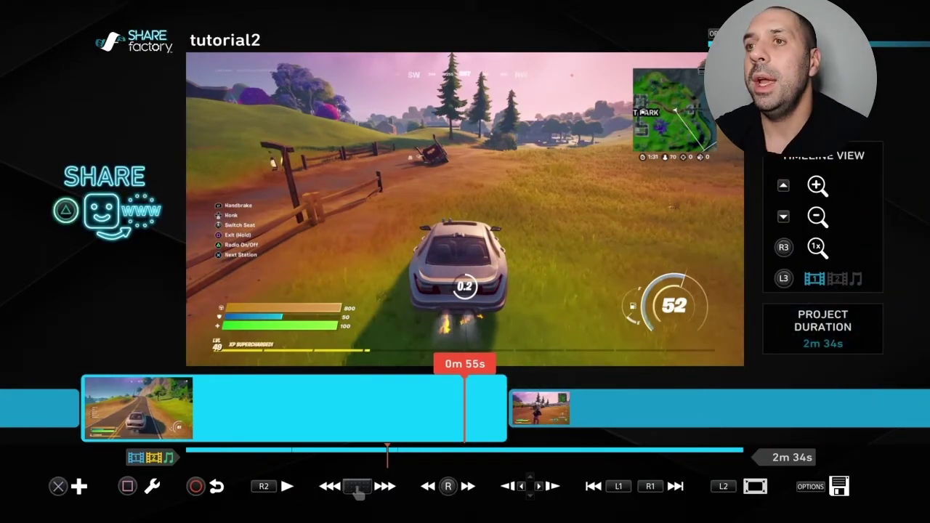
key("Right")
key("Left")
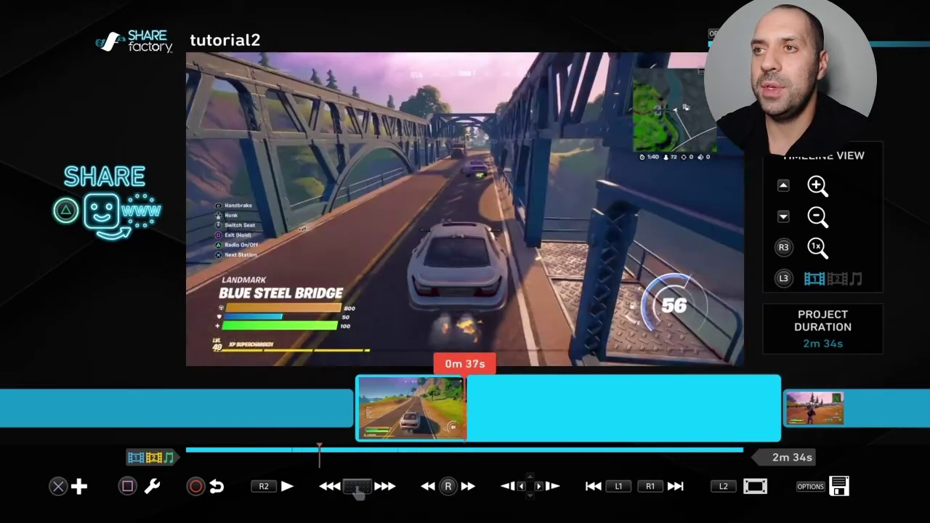
key("Right")
key("Left")
key("Right")
key("Right")
key("Right")
key("Right")
key("Right")
key("Right")
key("Right")
key("Right")
key("Right")
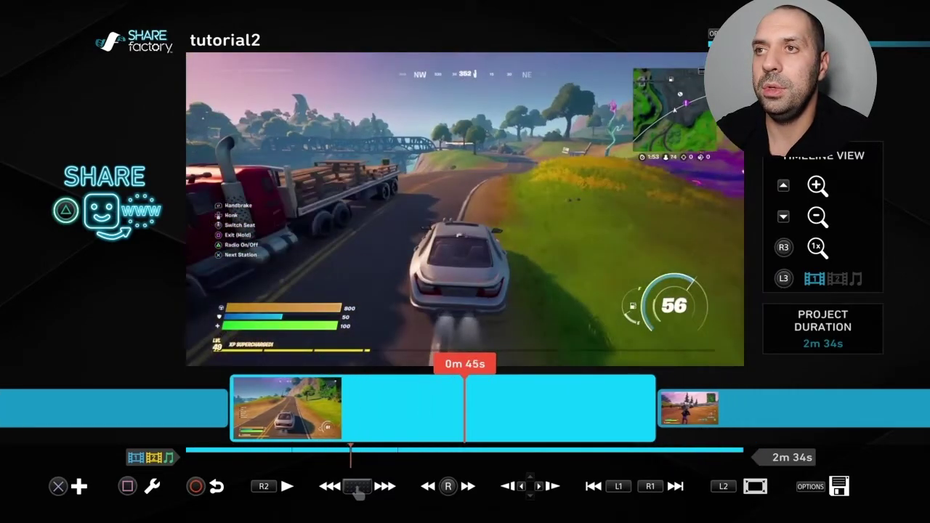
key("Right")
key("Right")
key("Right")
key("Right")
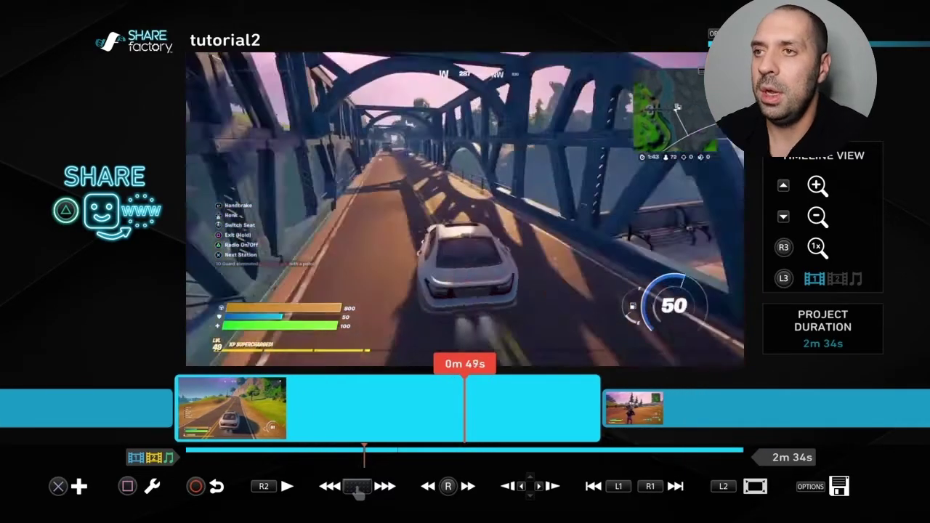
key("Left")
key("Left")
key("Left")
key("Left")
key("Left")
key("Left")
key("Left")
key("Left")
key("Right")
key("Right")
key("Right")
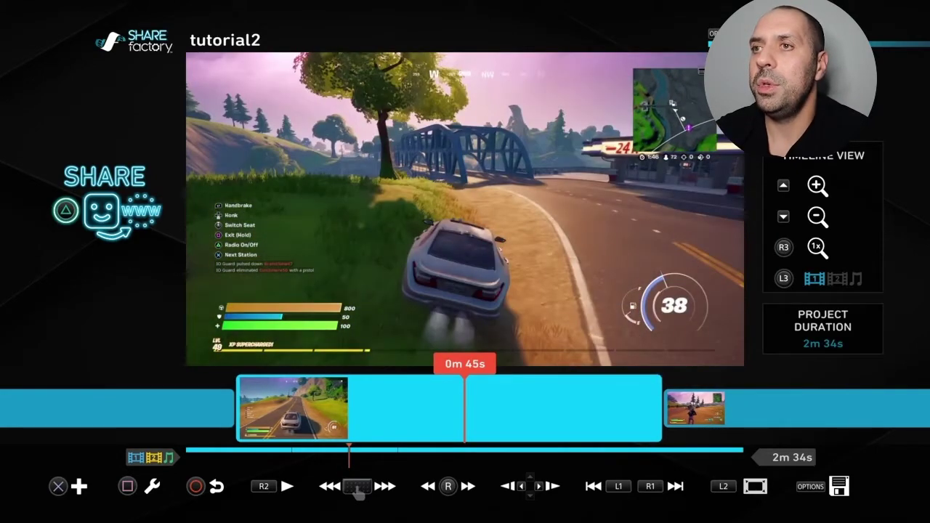
key("Left")
key("Left")
key("Left")
key("Left")
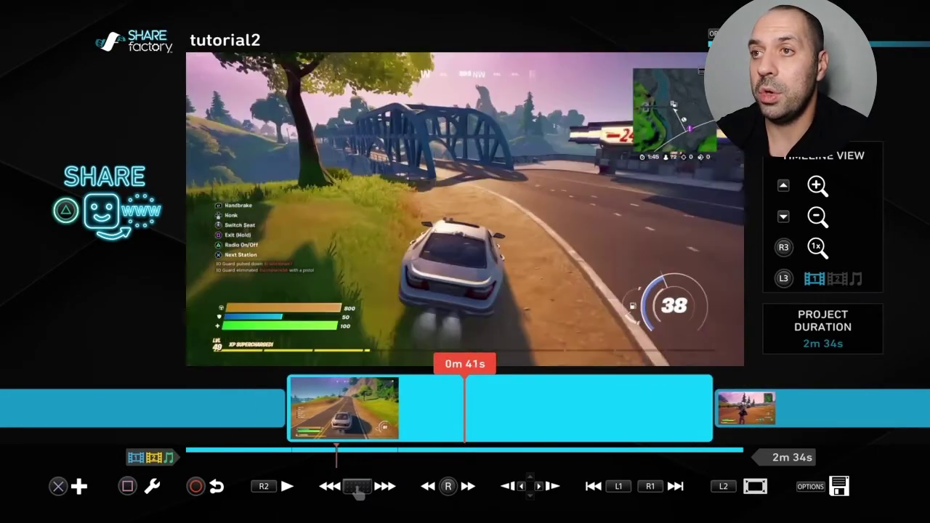
key("Right")
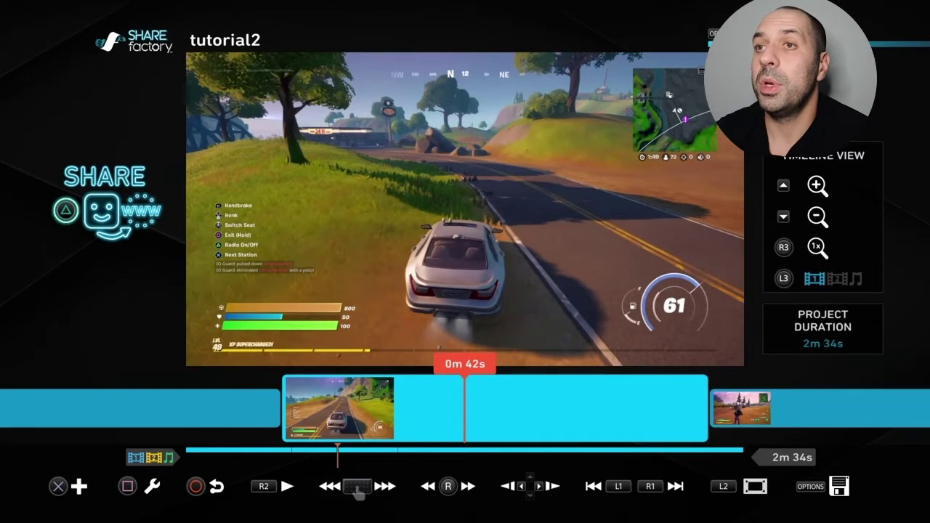
- Open Time Bender for the middle clip
key("Return")
key("Left")
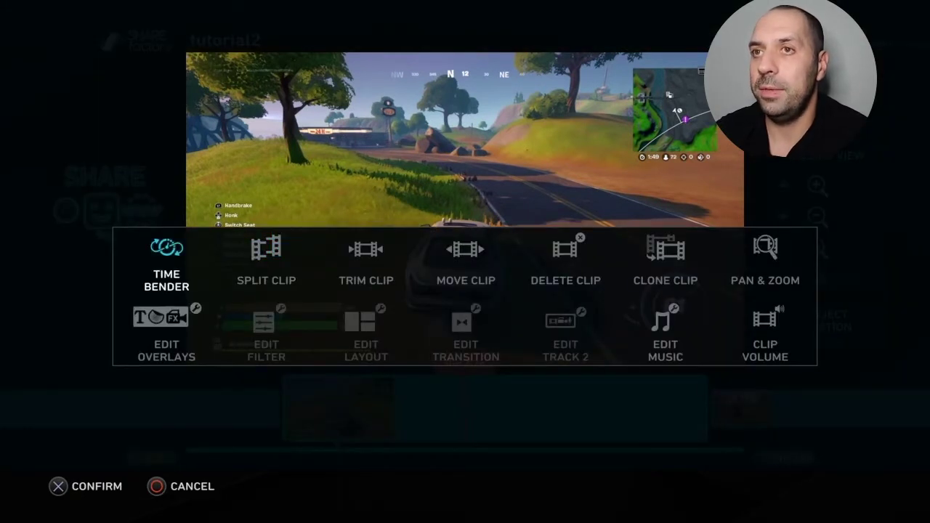
key("Right")
key("Left")
key("Right")
key("Left")
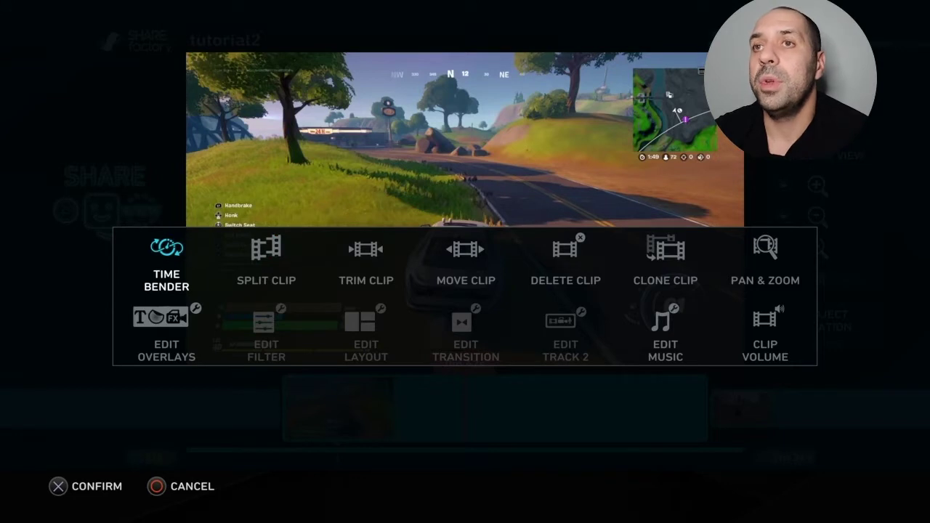
key("Return")
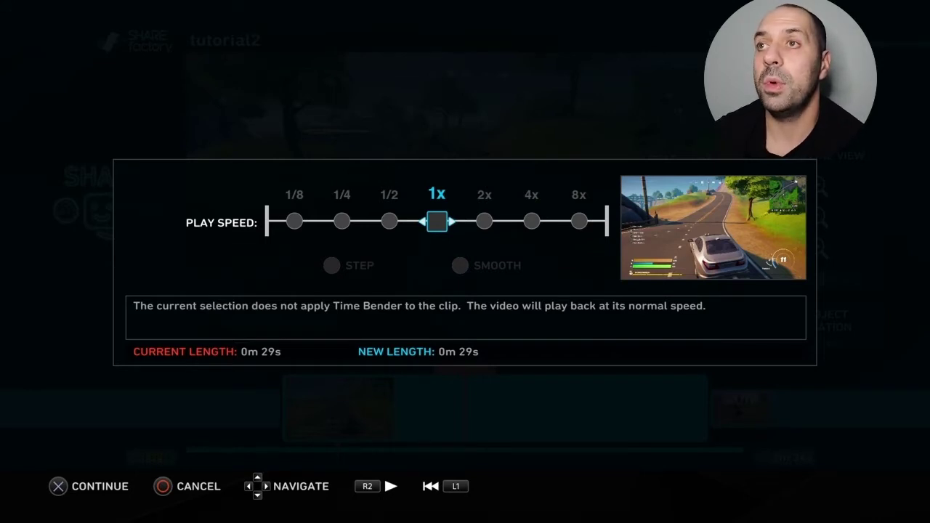
- Compare the 2x, 4x and 8x fast-forward play speeds and their resulting clip lengths, ending back at 1x
key("Right")
key("Right")
key("Right")
key("Right")
key("Right")
key("Right")
key("Right")
key("Right")
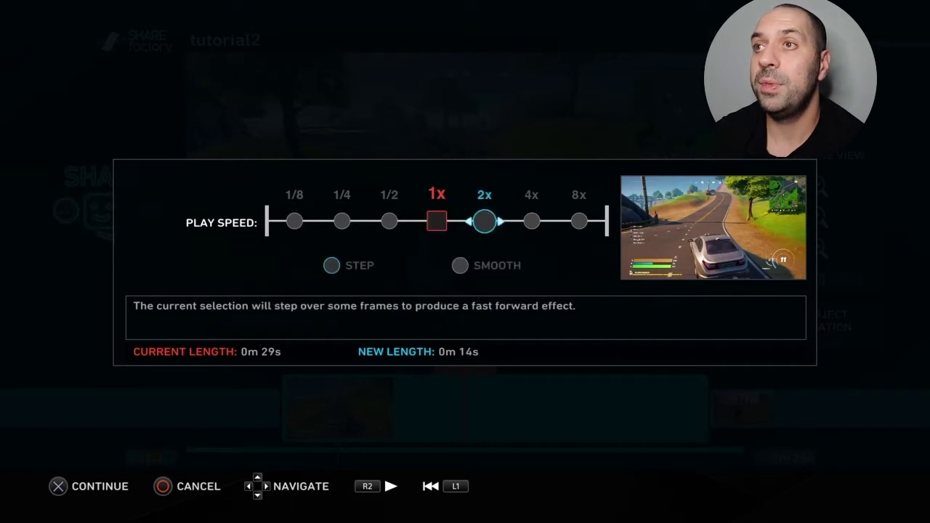
key("Right")
key("Right")
key("Left")
key("Left")
key("Left")
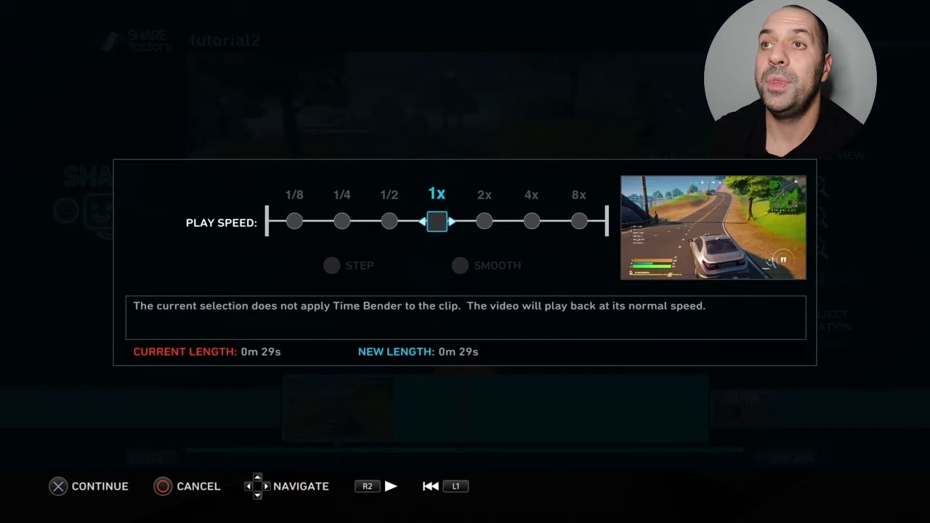
- Compare the 1/2, 1/4 and 1/8 slow-motion play speeds and their resulting clip lengths, ending back at 1x
key("Left")
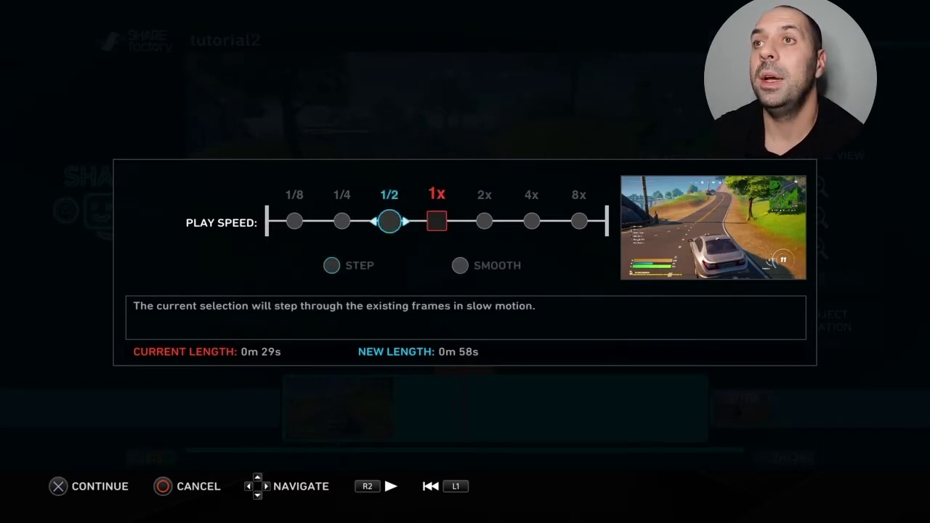
key("Left")
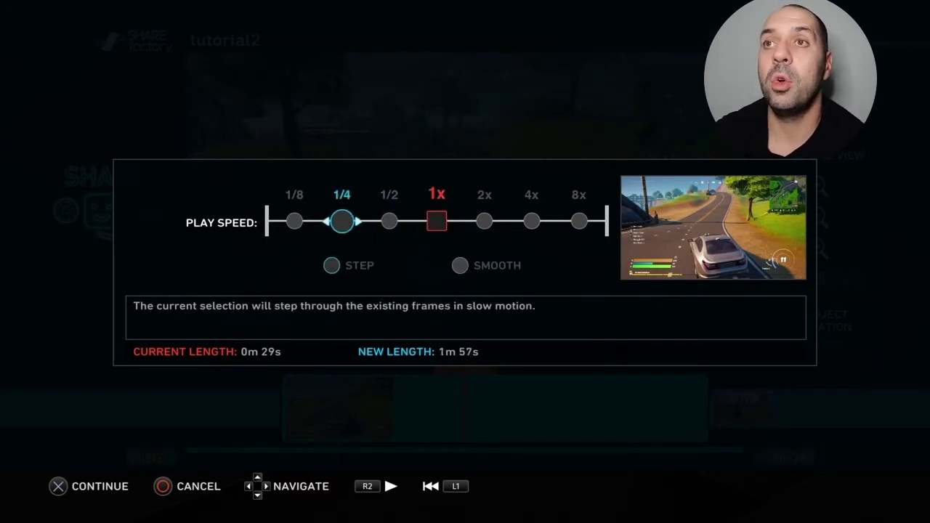
key("Left")
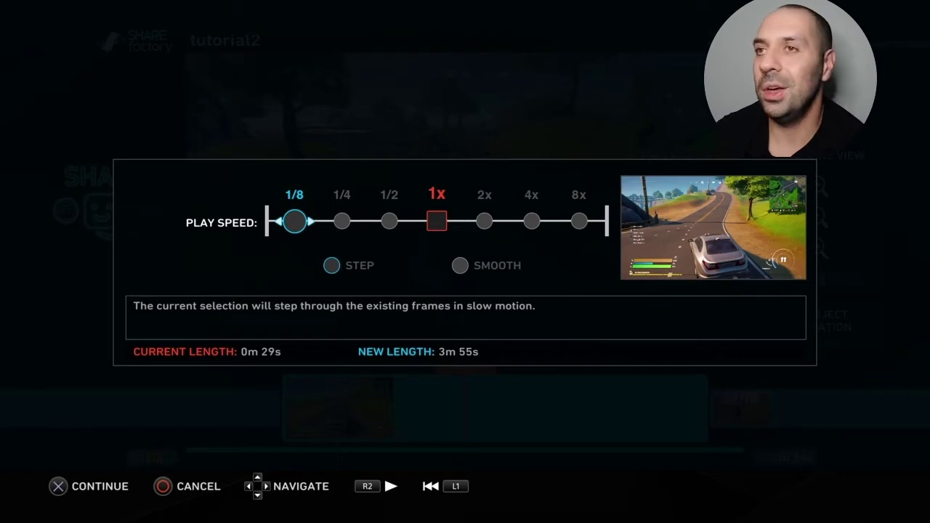
key("Right")
key("Right")
key("Right")
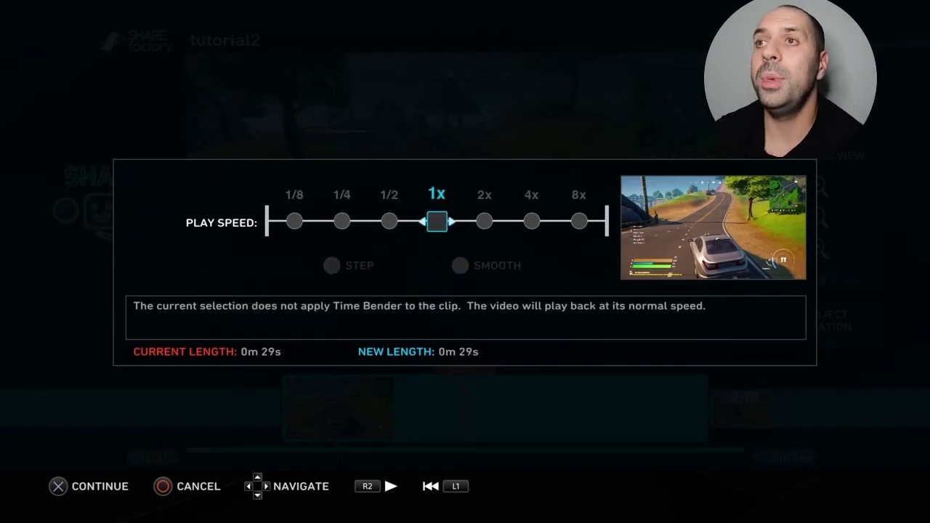
- Apply a 4x play speed to the middle clip
key("Right")
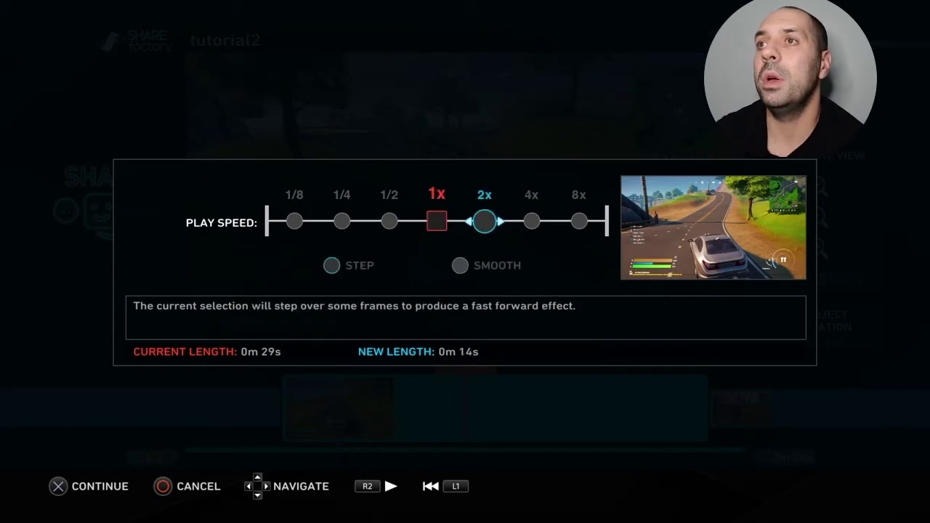
key("Right")
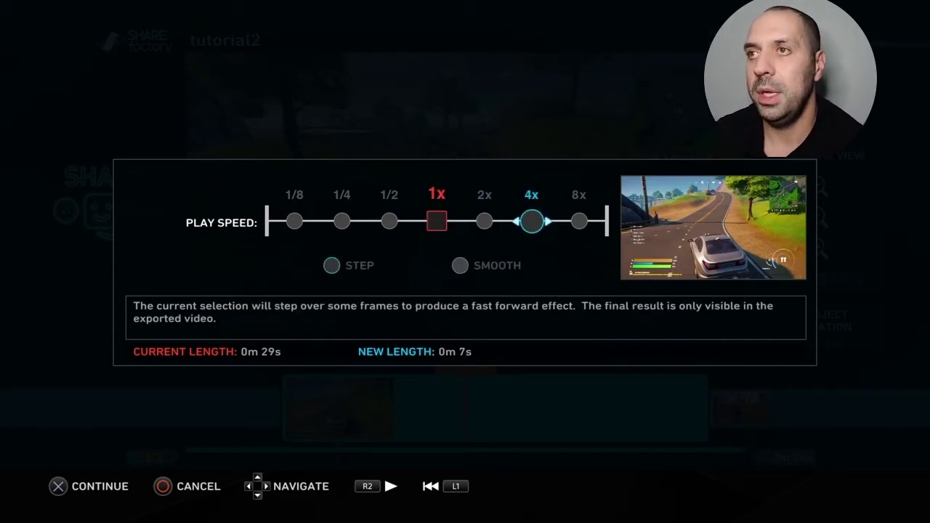
key("Left")
key("Right")
key("Return")
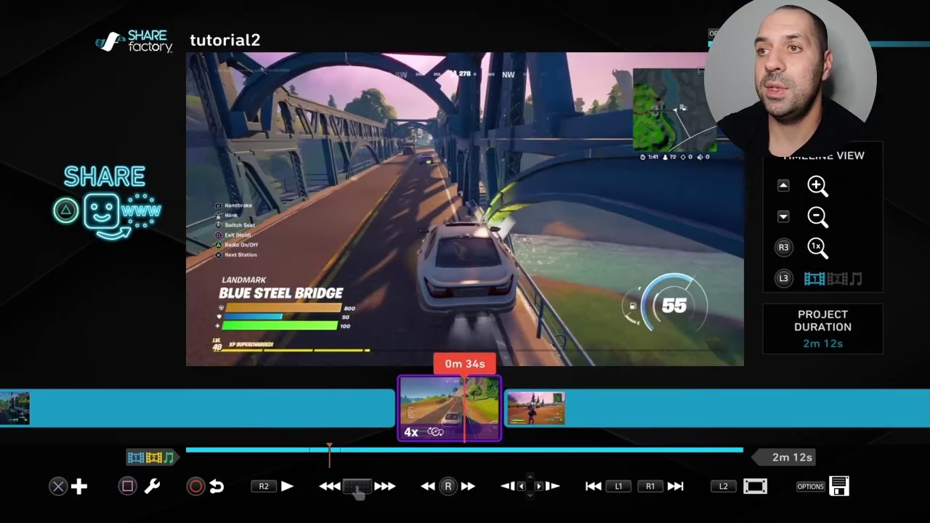
- Reopen Time Bender for the sped-up middle clip and change its play speed to 2x
key("Left")
key("Right")
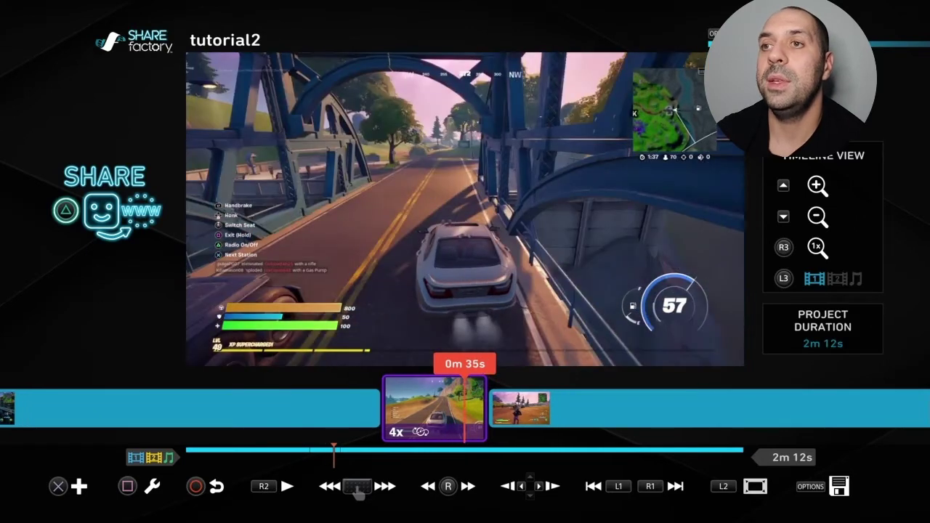
key("Left")
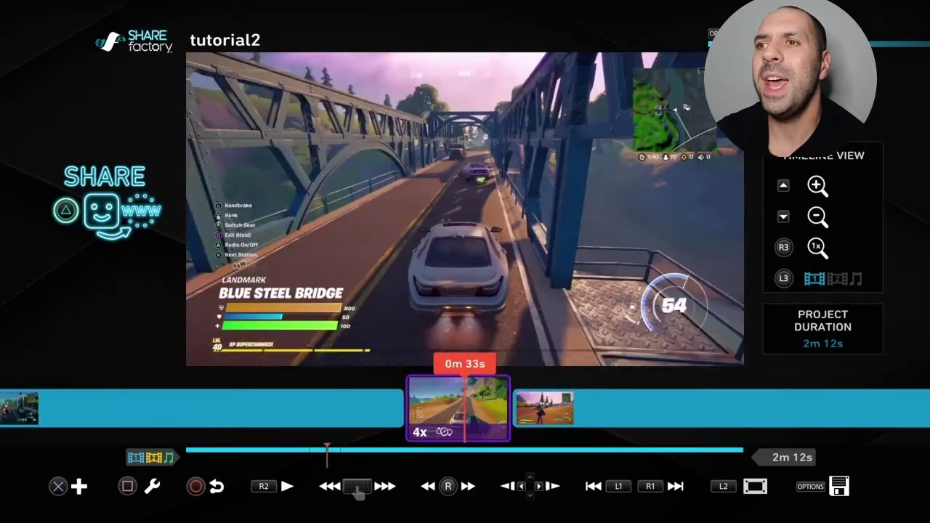
key("Left")
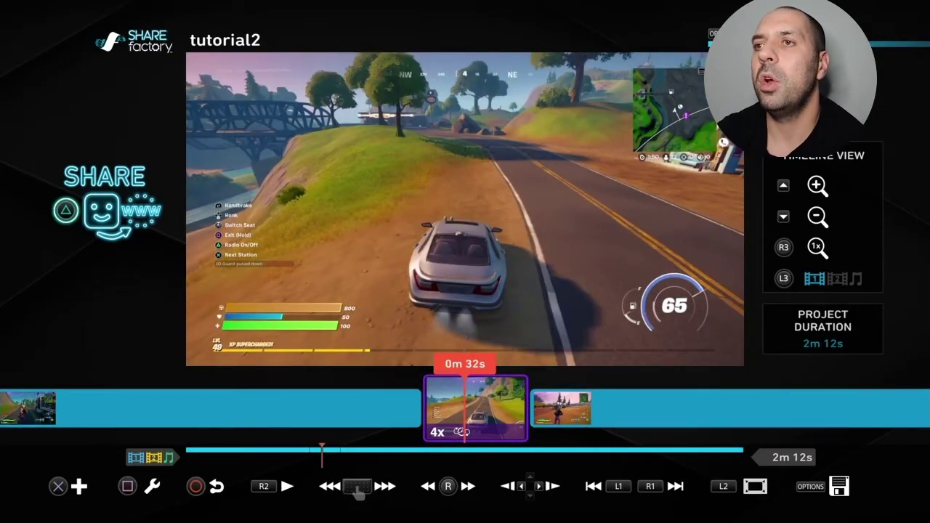
key("Right")
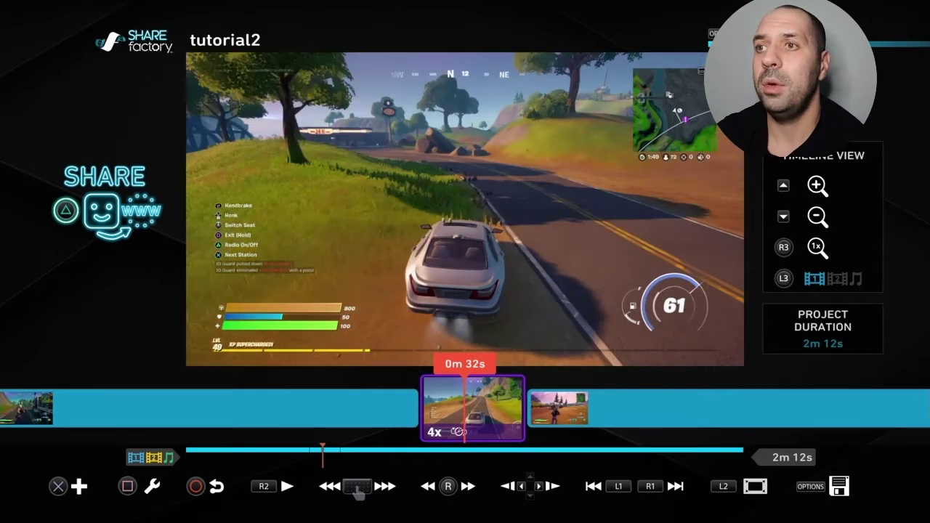
key("Return")
key("Right")
key("Left")
key("Return")
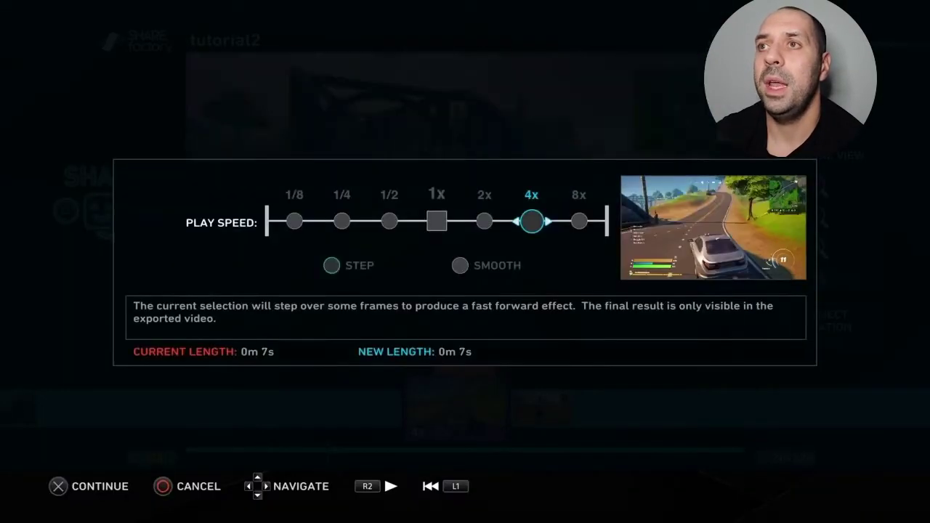
key("Left")
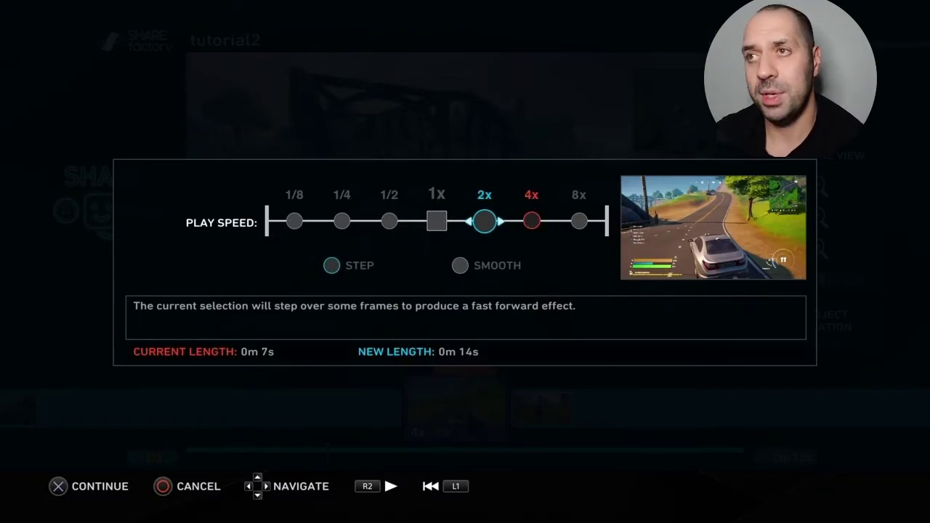
key("Return")
- Move the playhead back and play the timeline through the 2x clip to review its speed
key("Left")
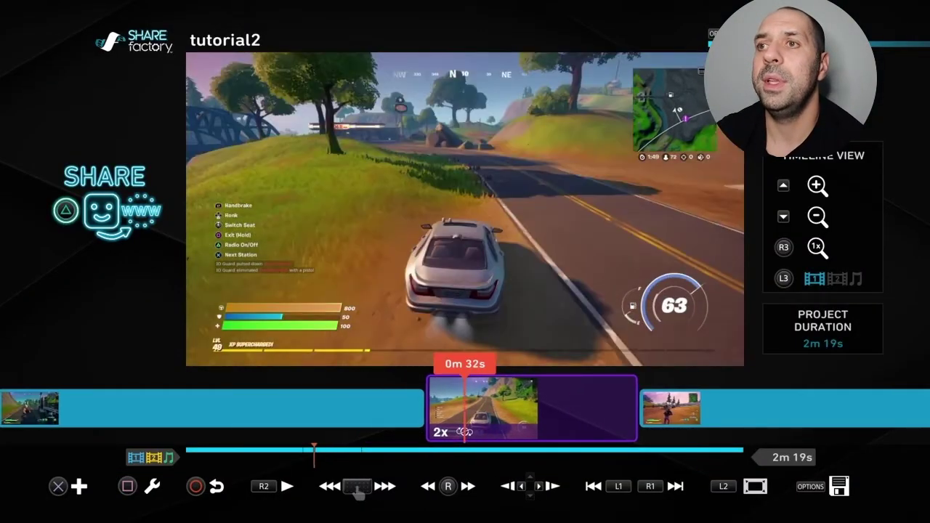
key("Left")
key("space")
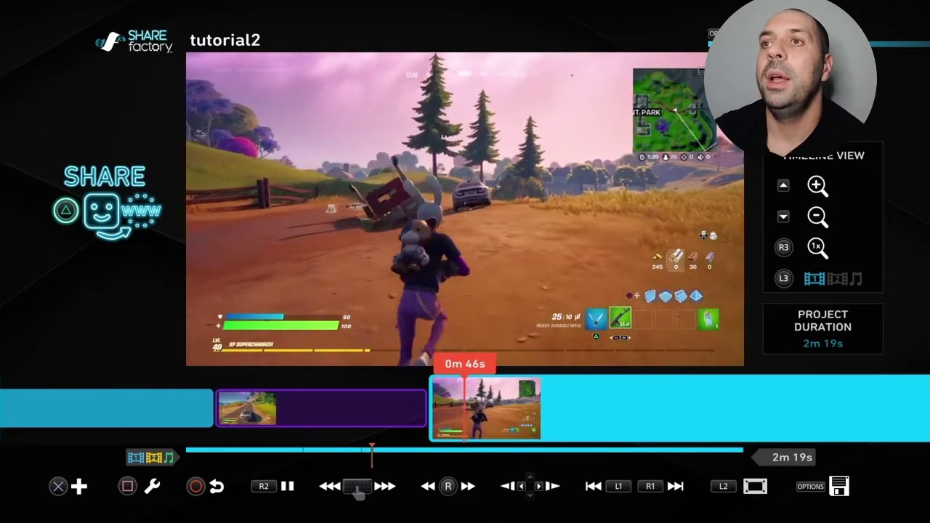
- Split the last clip at 1m 24s, where the orange car drives over the crosswalk
scroll(465, 408, "right", 5)
scroll(465, 408, "right", 3)
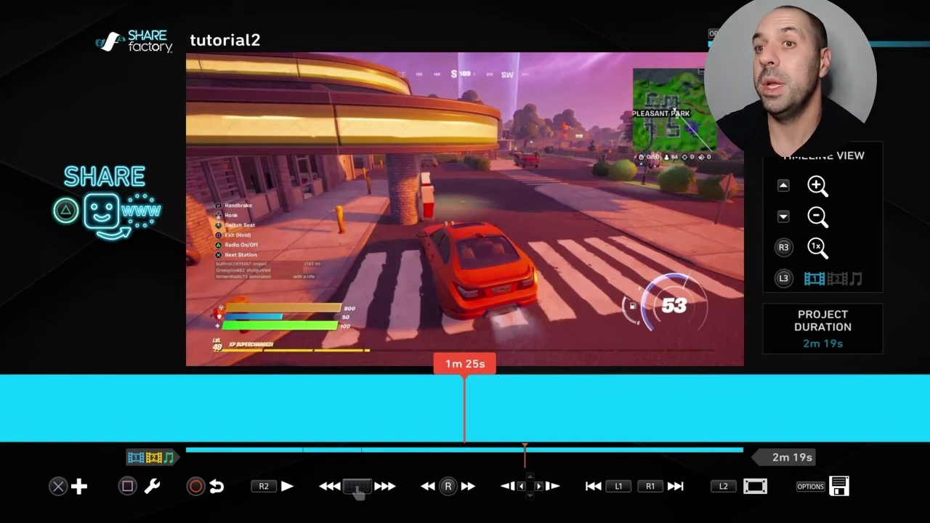
key("s")
key("Right")
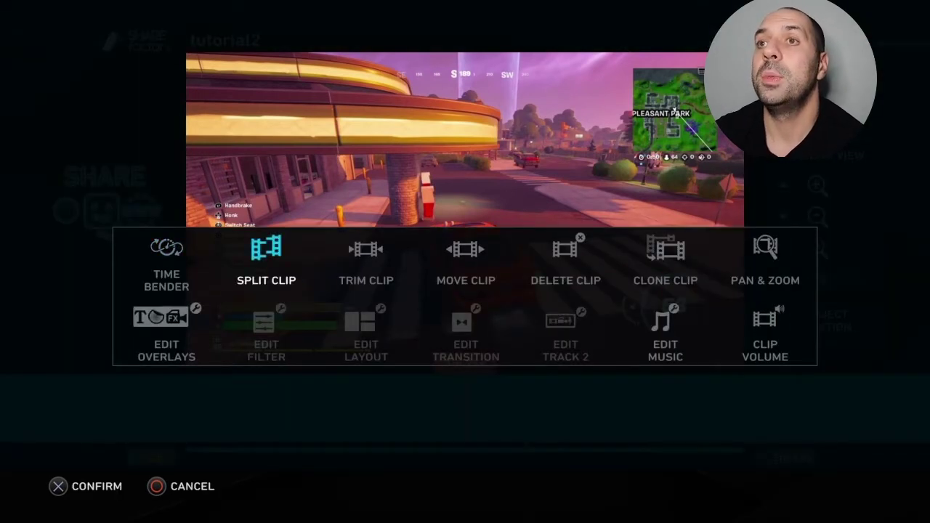
key("Return")
key("Return")
key("Left")
key("Return")
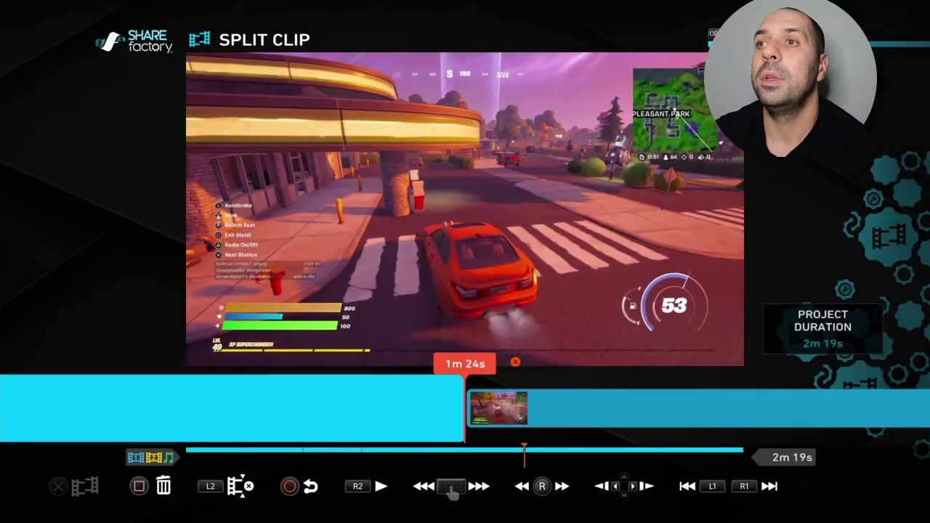
- Split the last clip again at 1m 26s, just after the explosion, and return to the project timeline with the short explosion clip selected
key("Right")
key("Right")
key("Right")
key("Right")
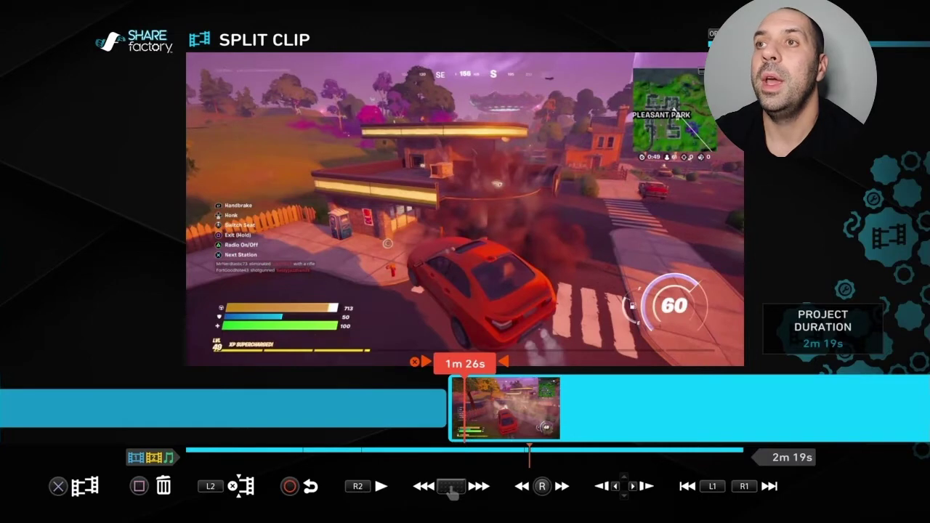
key("Right")
key("Right")
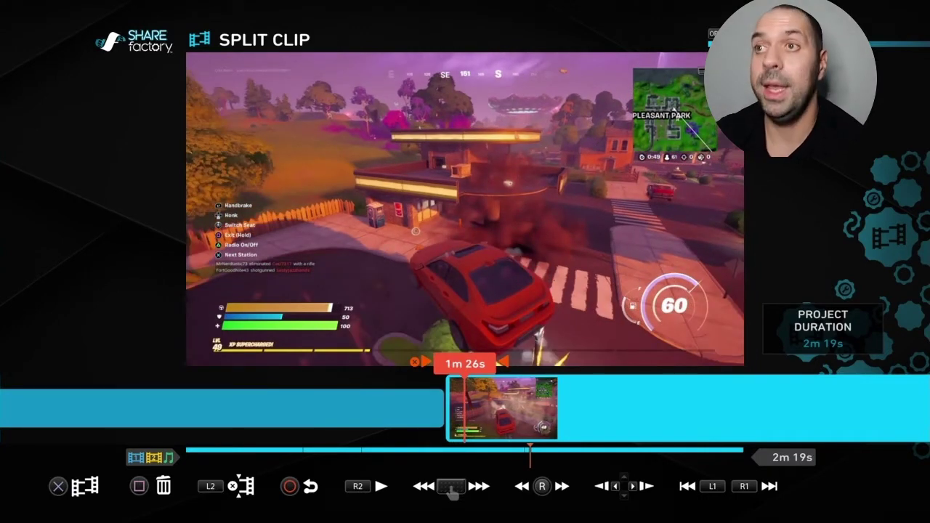
key("Return")
key("Left")
key("Return")
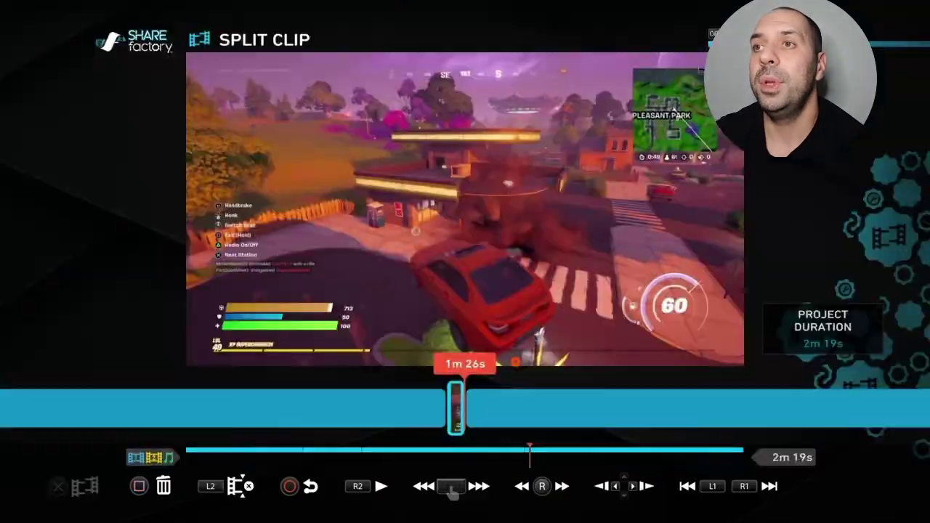
key("Left")
key("Left")
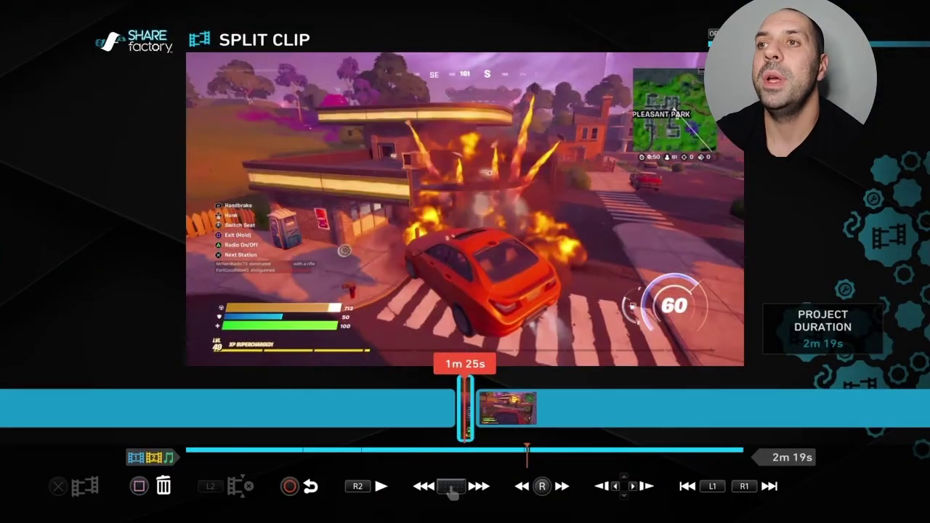
key("Right")
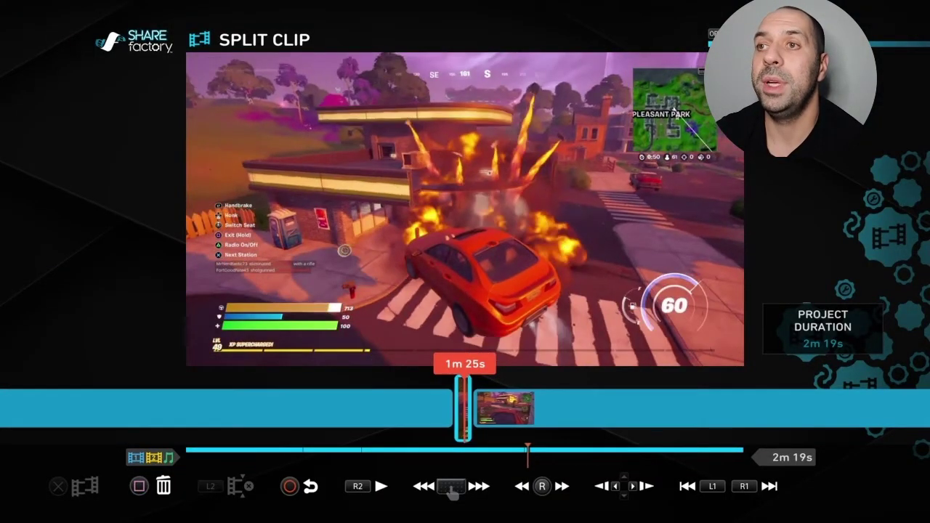
key("Escape")
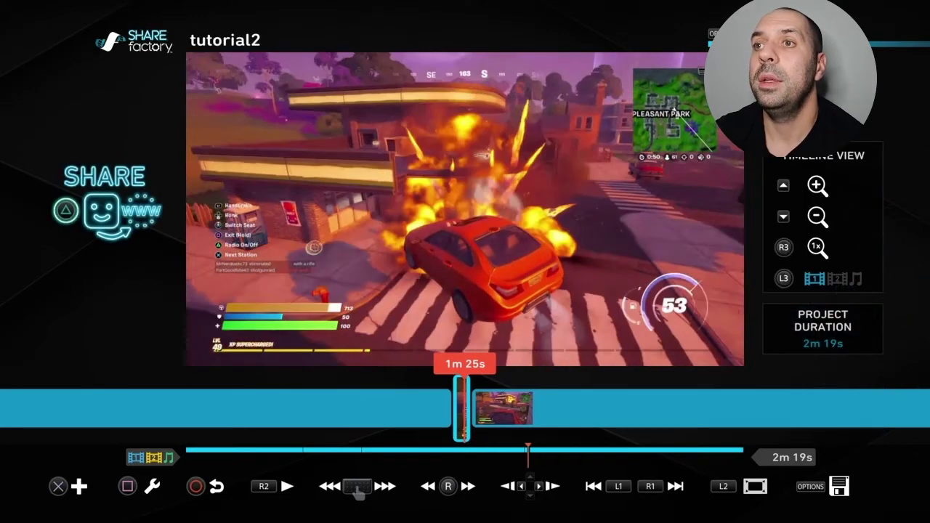
- Apply a 1/4 Time Bender play speed to the short explosion clip, using the Step slow-motion option
key("Left")
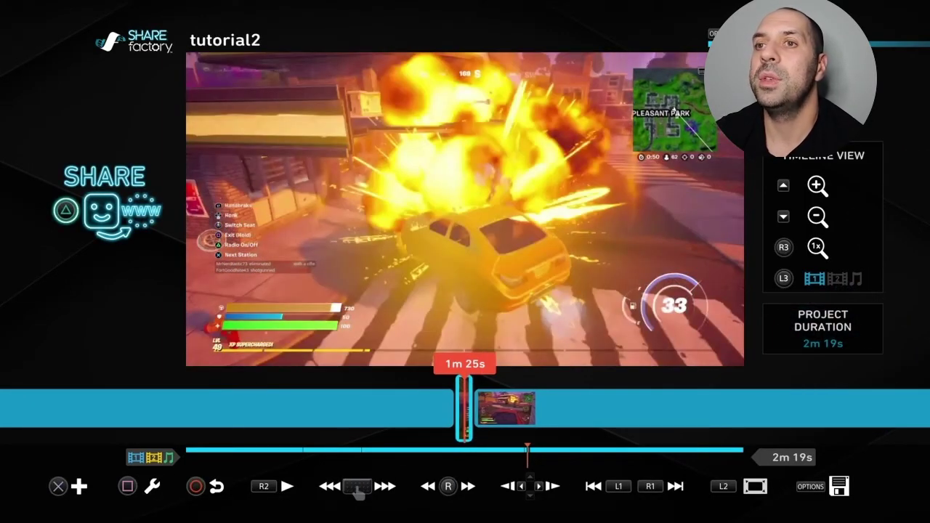
key("Return")
key("Left")
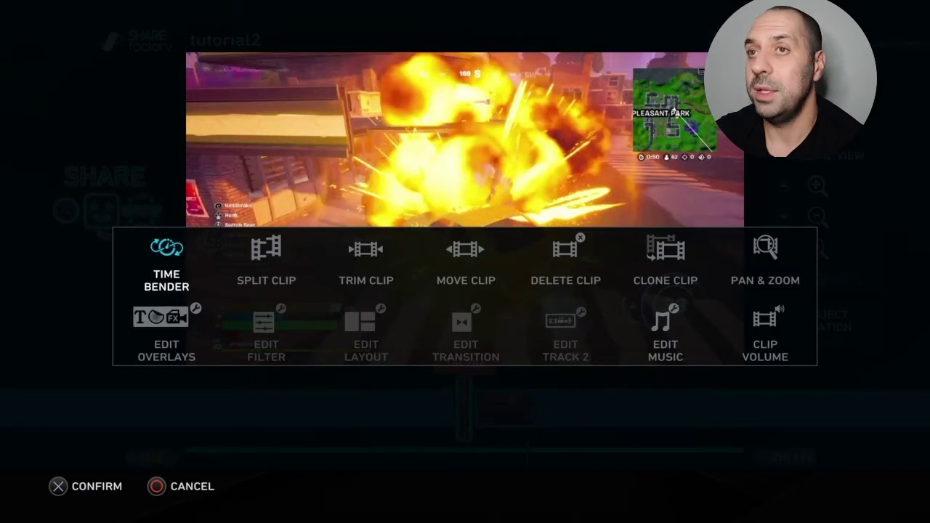
key("Return")
key("Left")
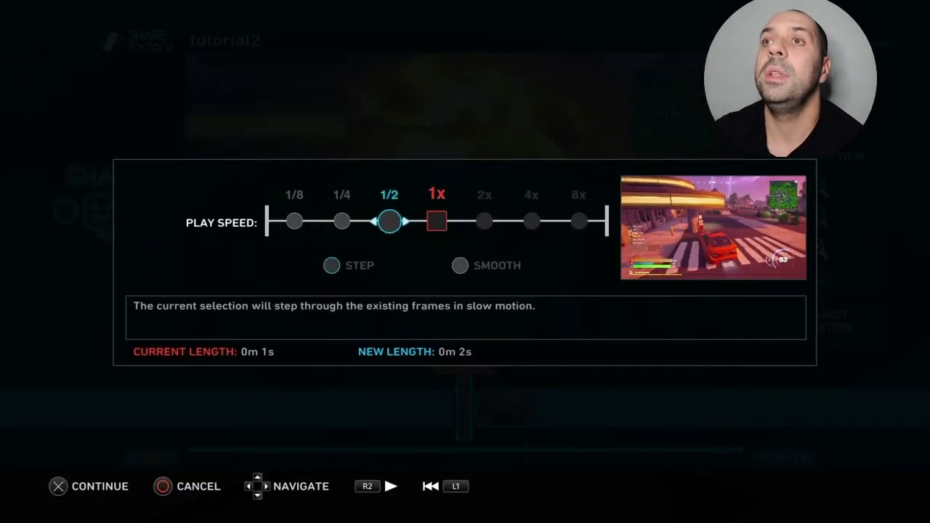
key("Left")
key("Right")
key("Right")
key("Right")
key("Left")
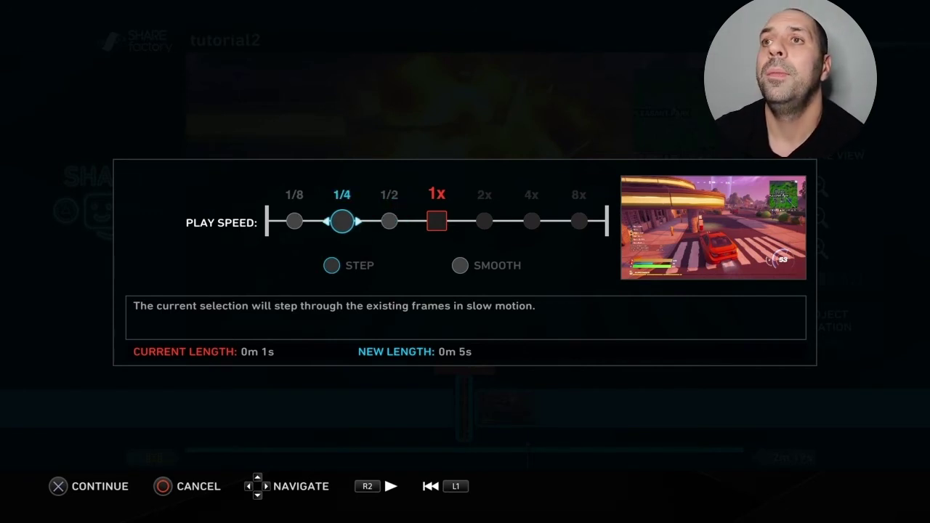
key("Return")
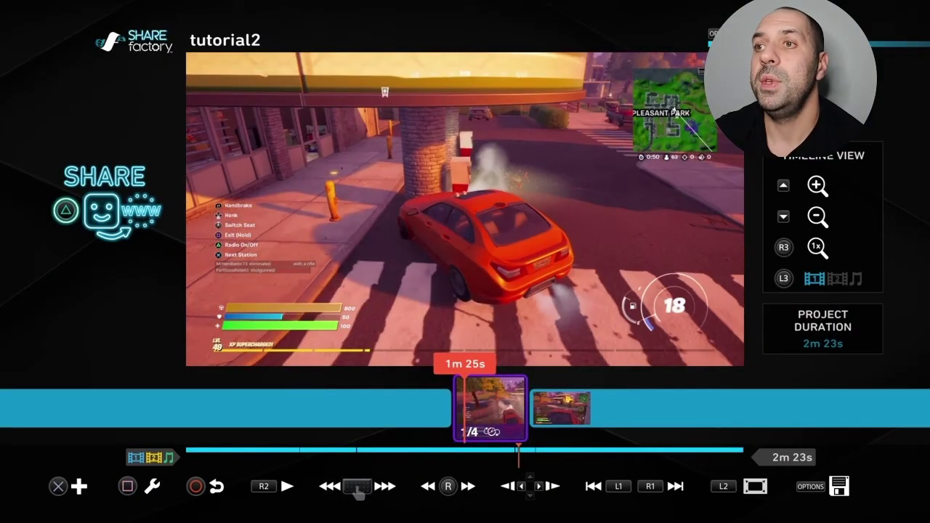
- Move the playhead back to about 1m 23s and play the timeline to review the slowed explosion clip
key("Left")
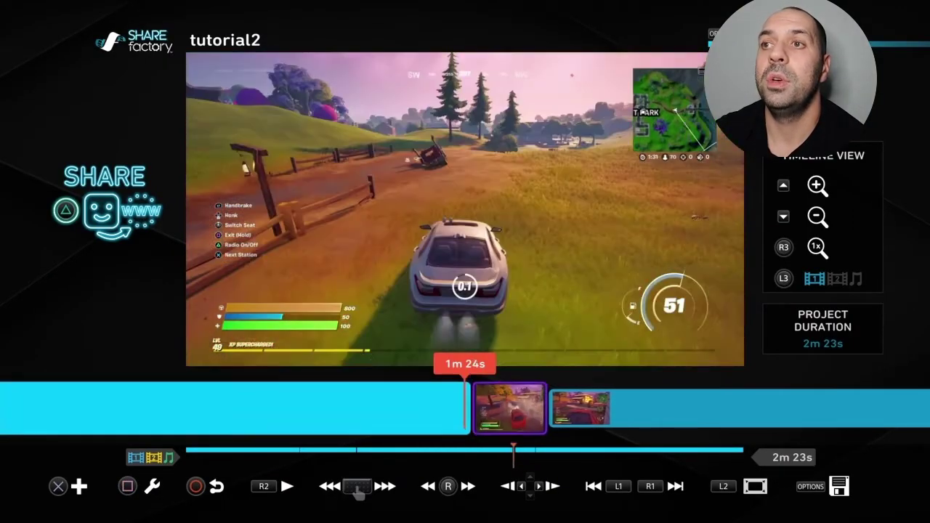
key("space")
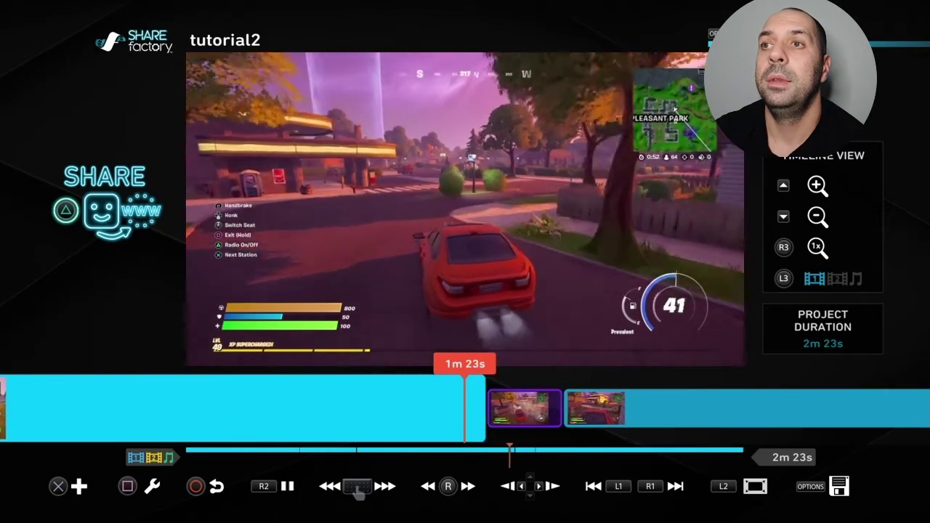